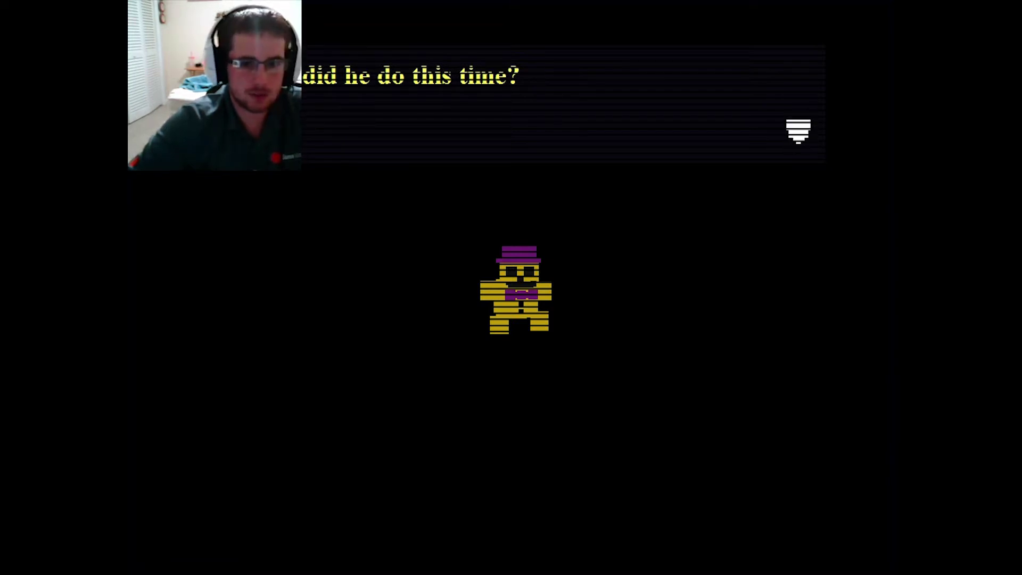
Step: Finish the opening dialogue and walk the boy past the bed to the animatronic toys
{"action": "key", "text": "Return"}
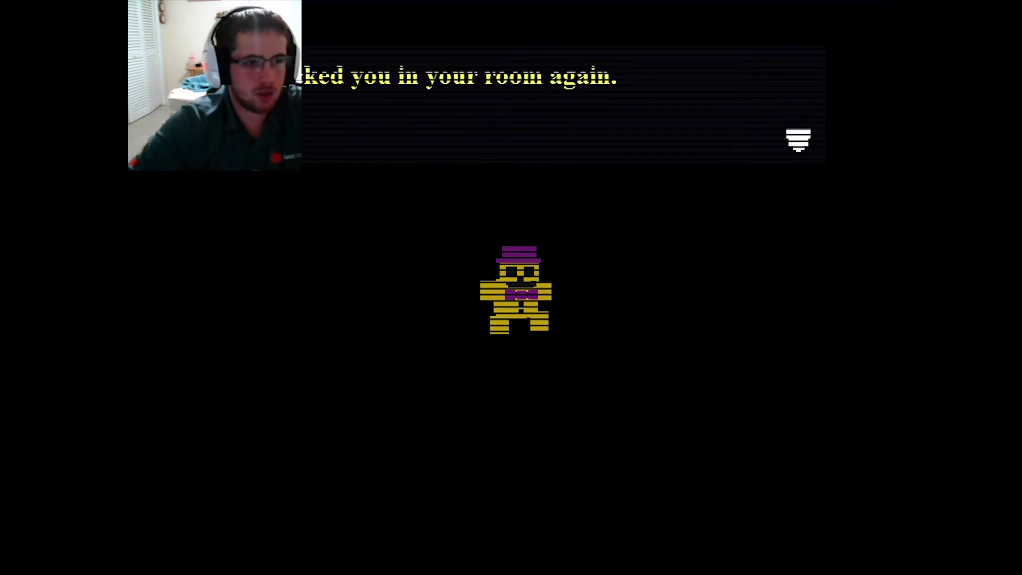
{"action": "key", "text": "Return"}
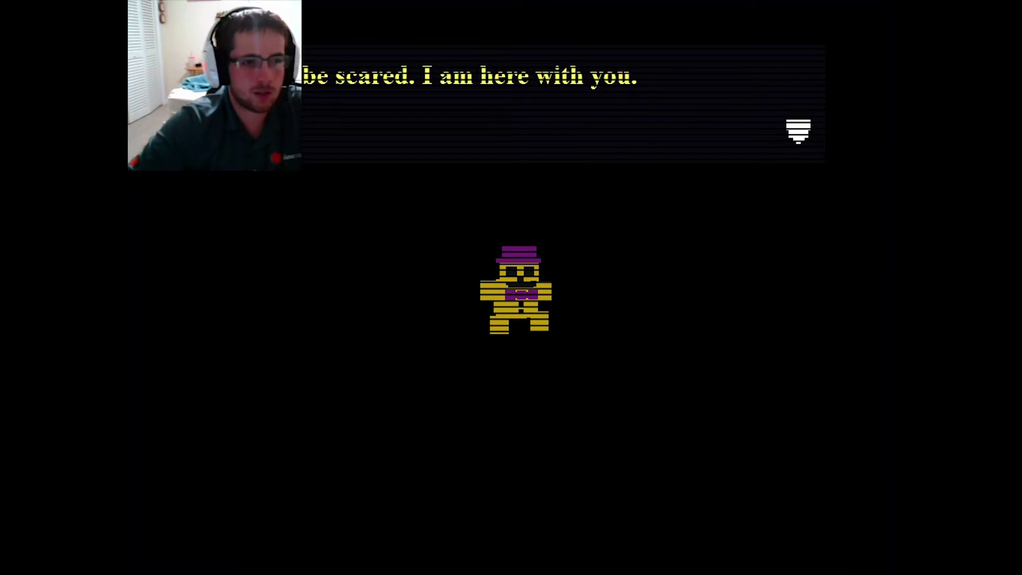
{"action": "key", "text": "Return"}
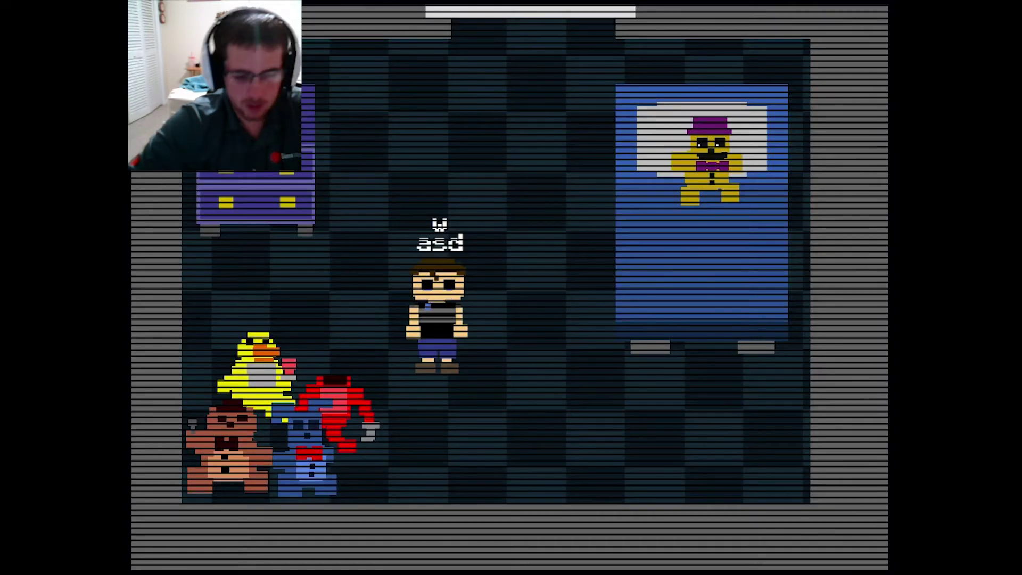
{"action": "key", "text": "w"}
{"action": "key", "text": "d"}
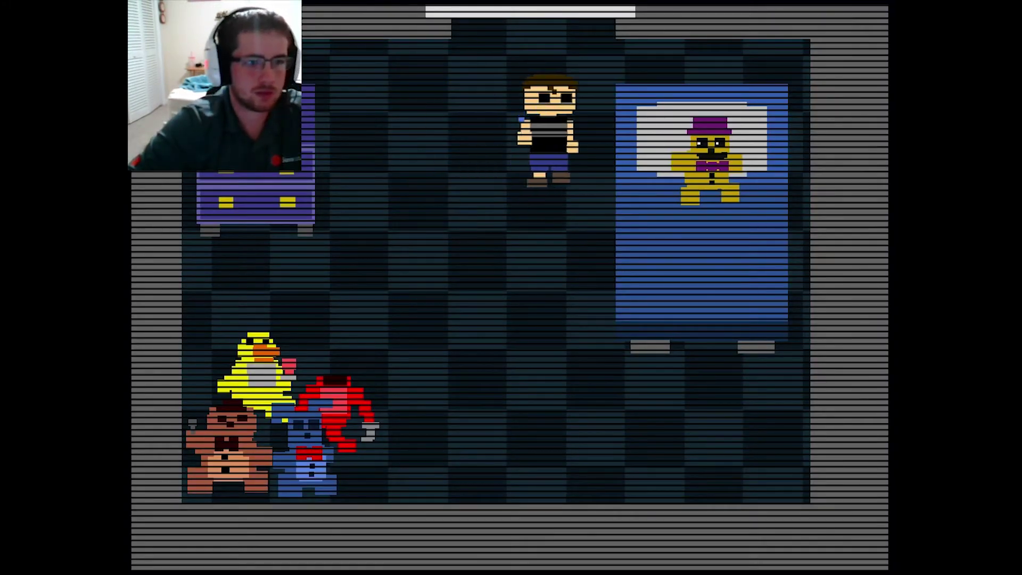
{"action": "key", "text": "s"}
{"action": "key", "text": "a"}
{"action": "key", "text": "a"}
{"action": "key", "text": "s"}
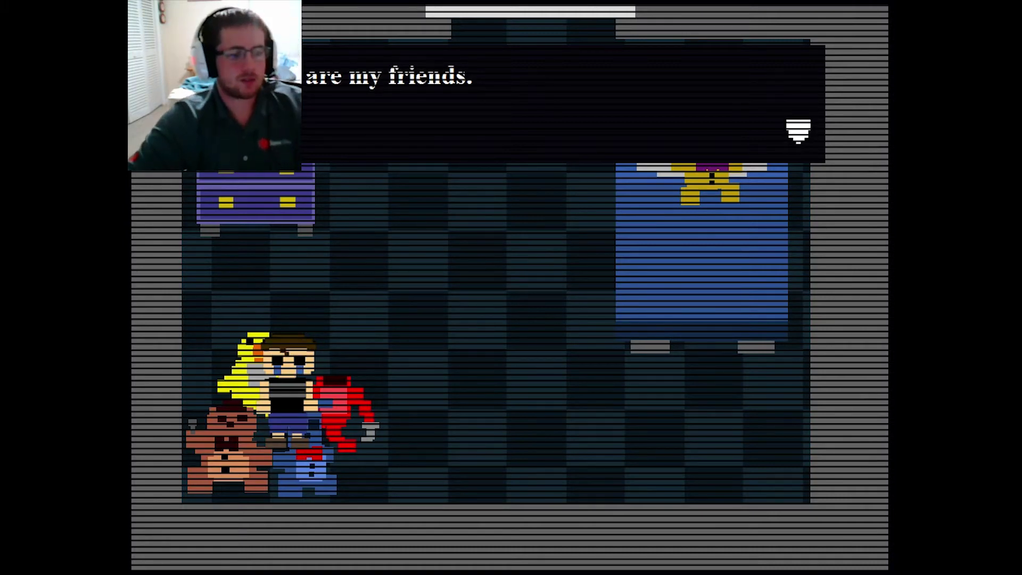
Step: Dismiss the friends dialogue, visit the purple dresser, then return beside the bed
{"action": "key", "text": "Return"}
{"action": "key", "text": "w"}
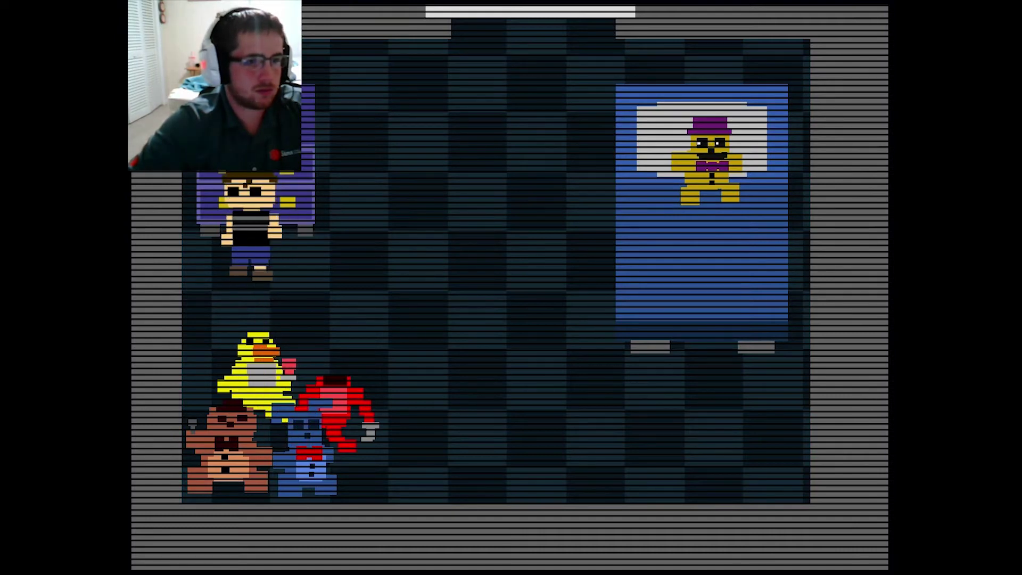
{"action": "key", "text": "s"}
{"action": "key", "text": "d"}
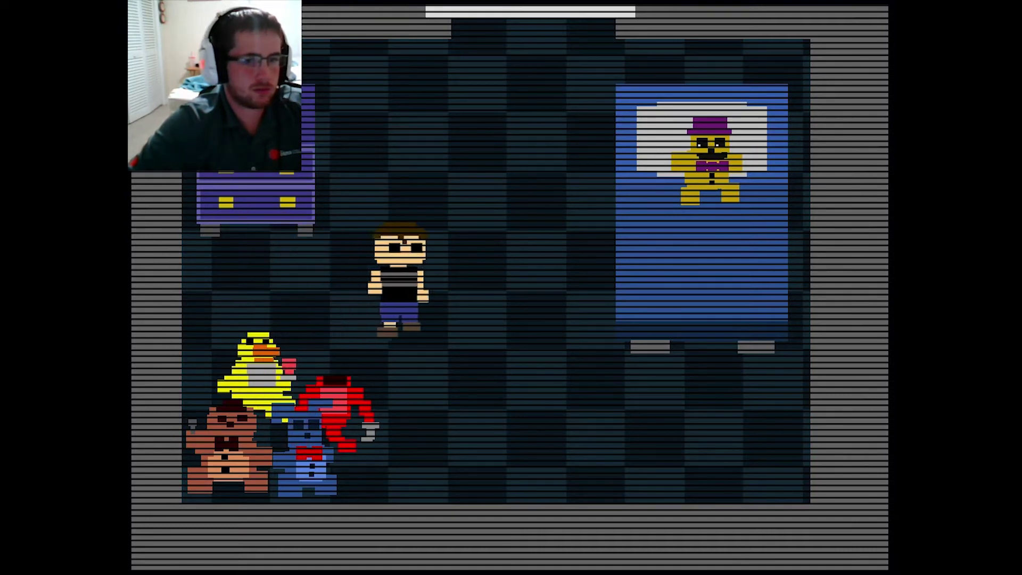
{"action": "key", "text": "w"}
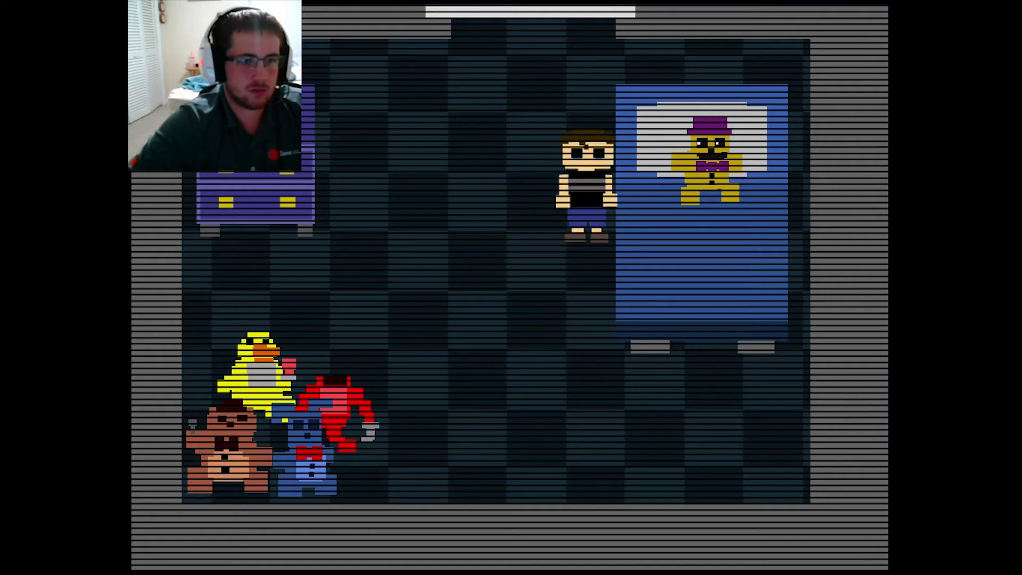
Step: Walk the boy to the top doorway and up through it
{"action": "key", "text": "w"}
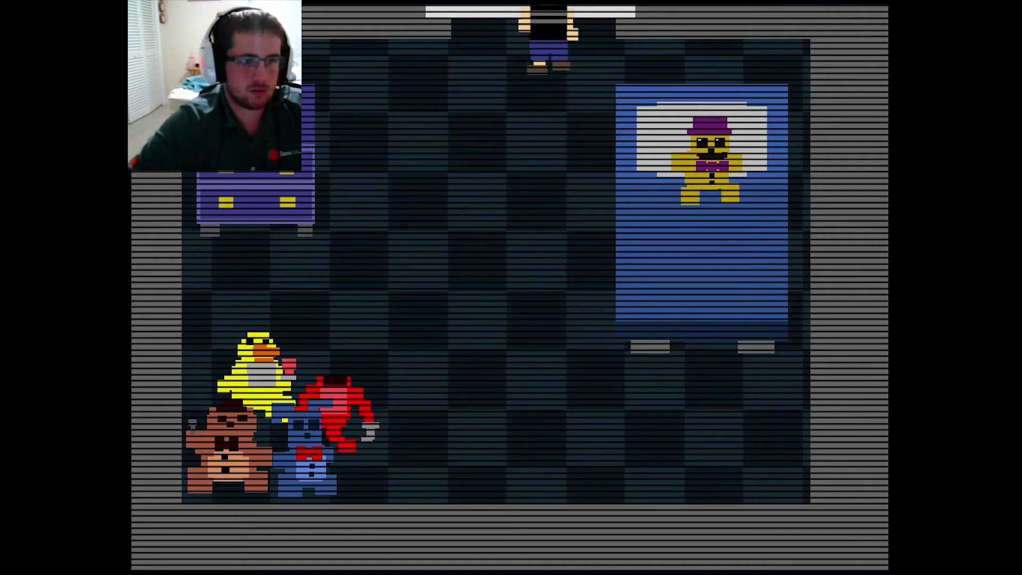
{"action": "key", "text": "a"}
{"action": "key", "text": "d"}
{"action": "key", "text": "s"}
{"action": "key", "text": "w"}
{"action": "key", "text": "w"}
{"action": "key", "text": "a"}
{"action": "key", "text": "d"}
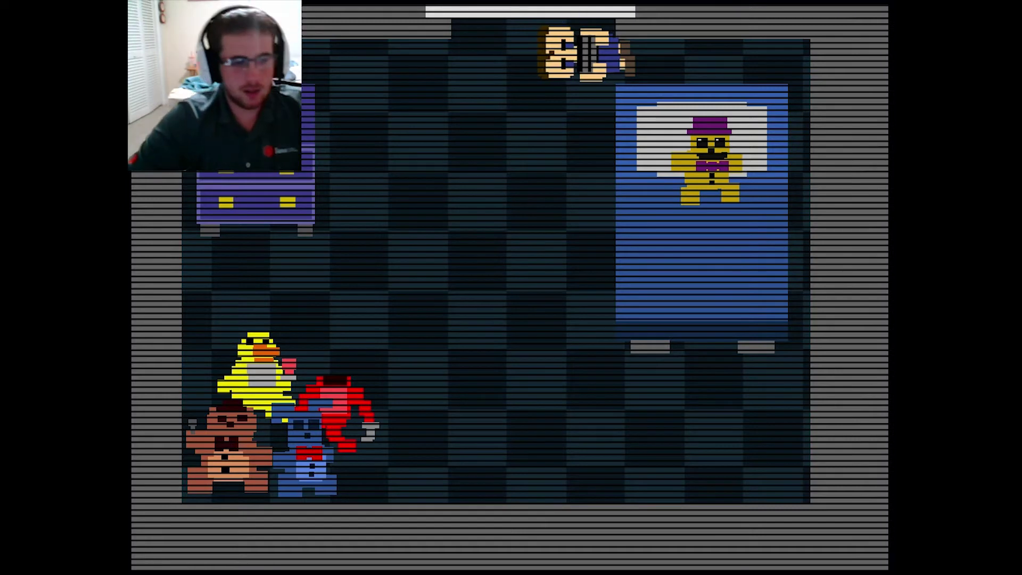
{"action": "key", "text": "w"}
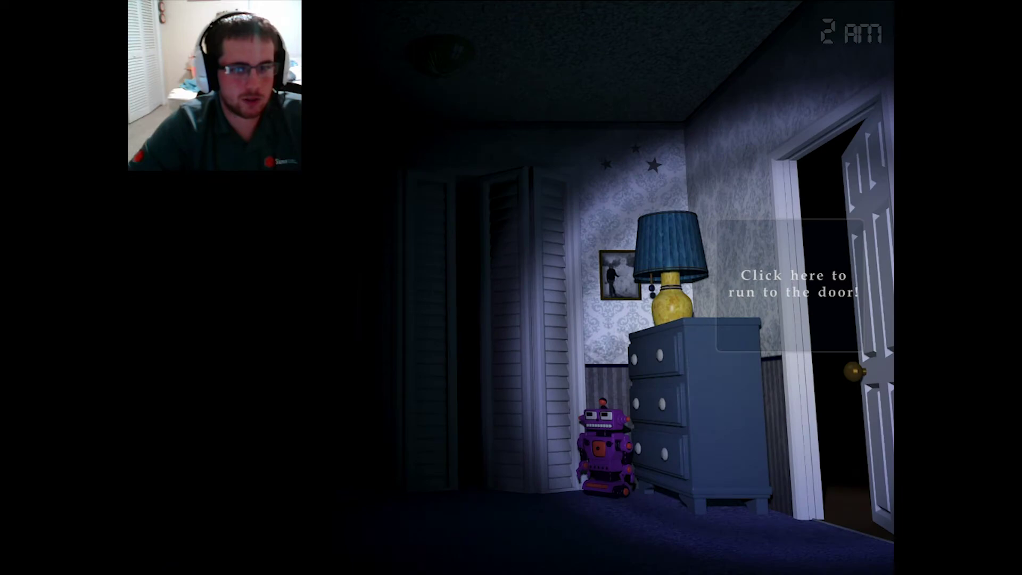
Step: Check the hallway from the bedroom door with the flashlight, then back away
{"action": "left_click", "coordinate": [793, 284]}
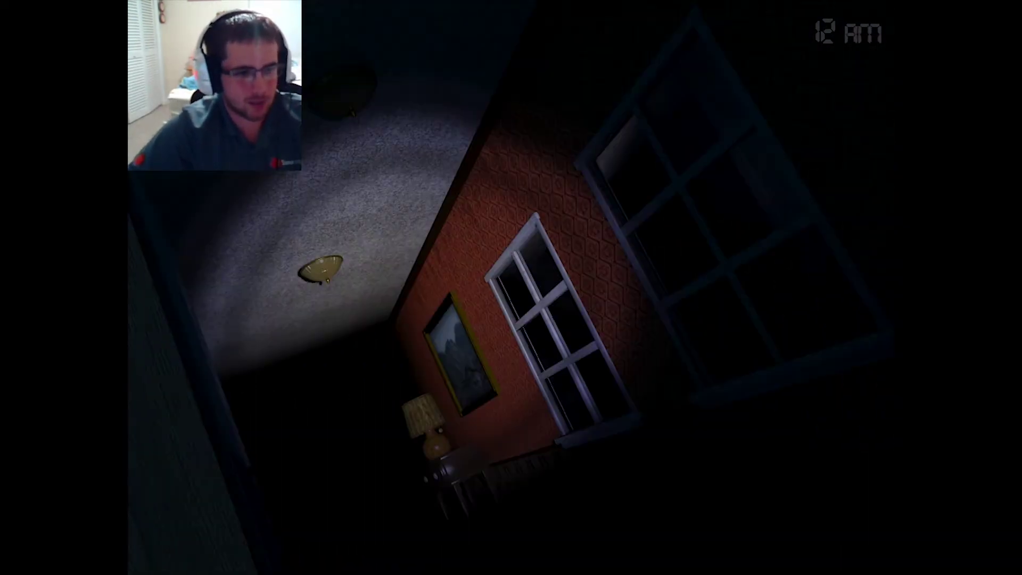
{"action": "key", "text": "s"}
{"action": "key", "text": "shift"}
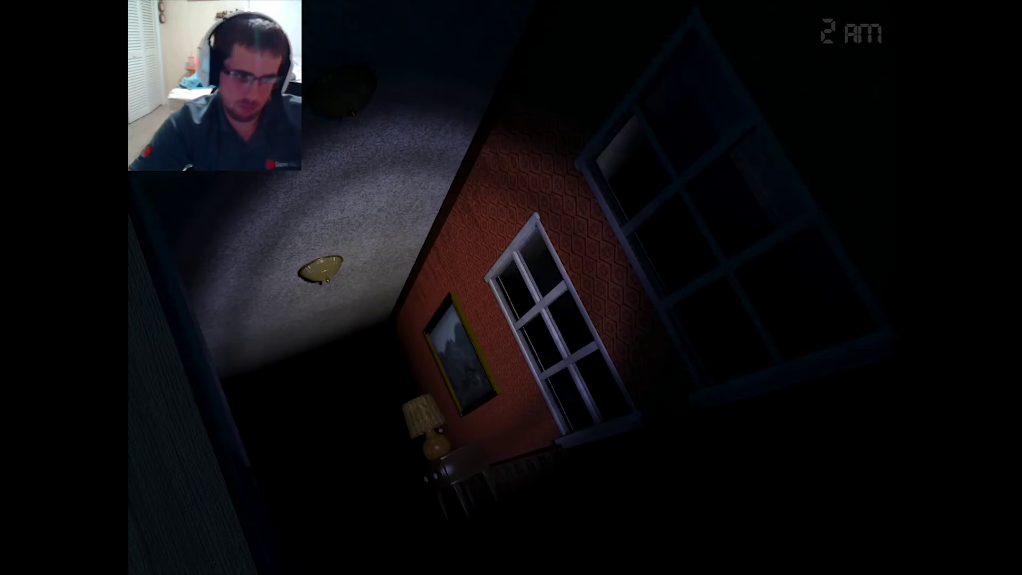
{"action": "key", "text": "s"}
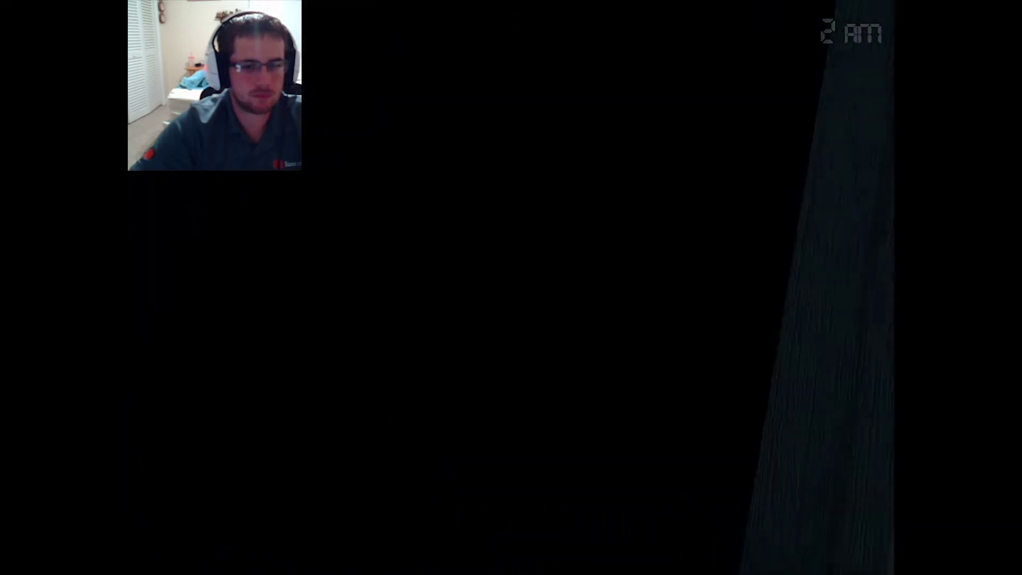
{"action": "key", "text": "s"}
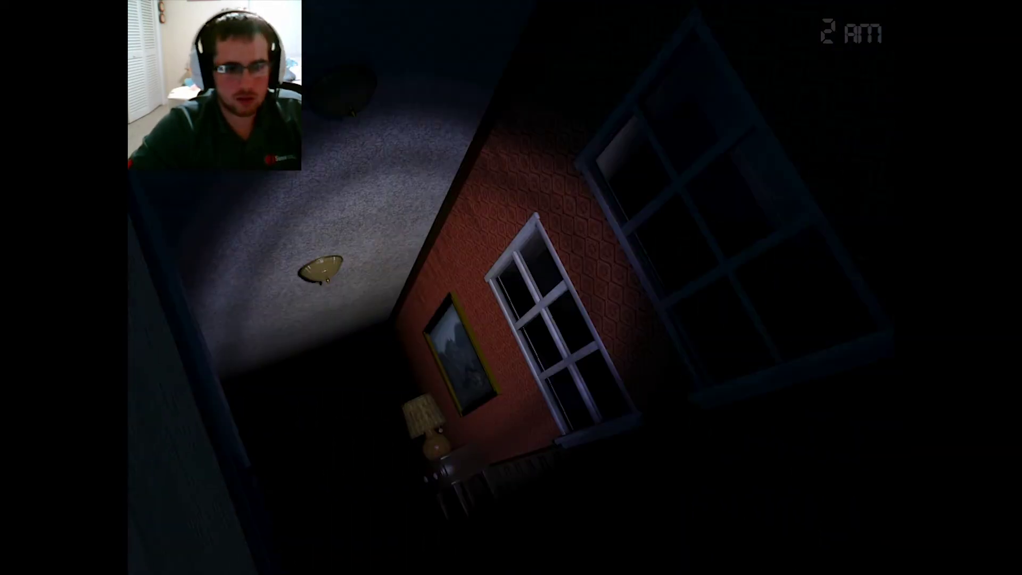
Step: Flash the left hallway and the closet, then turn back toward the right doorway
{"action": "key", "text": "d"}
{"action": "key", "text": "shift"}
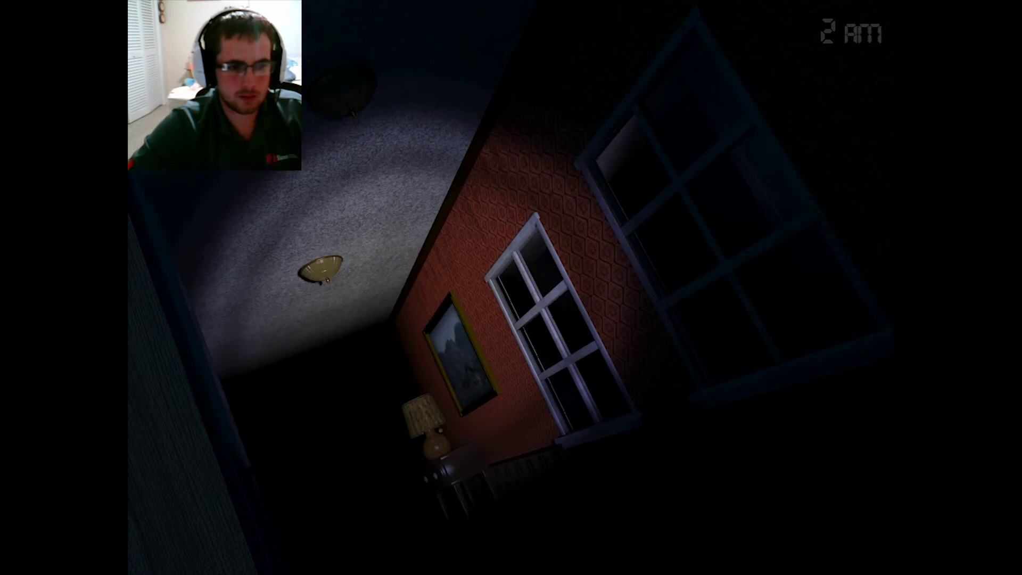
{"action": "key", "text": "s"}
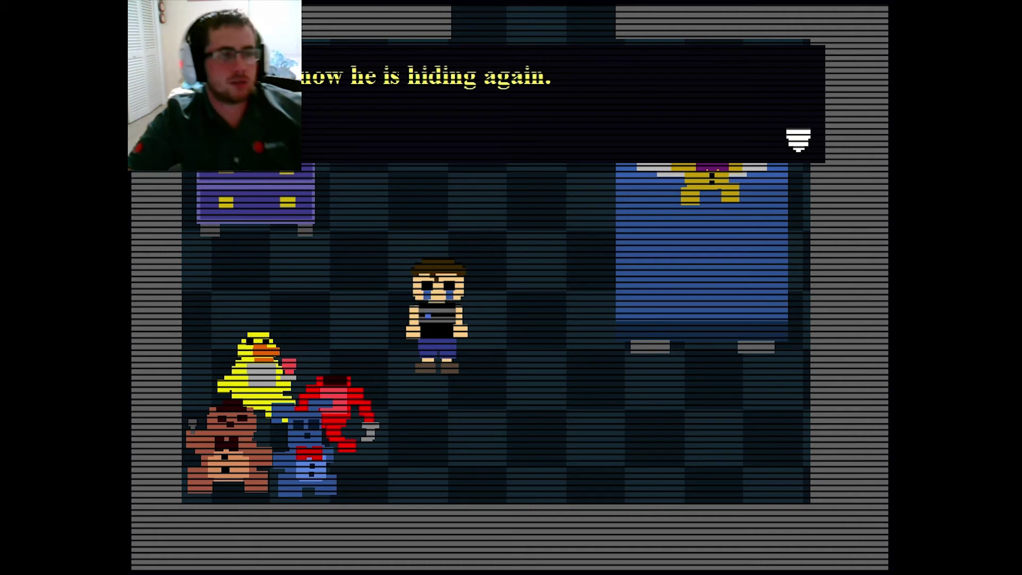
Step: Walk the crying child past the bed to the top doorway and talk there
{"action": "key", "text": "Return"}
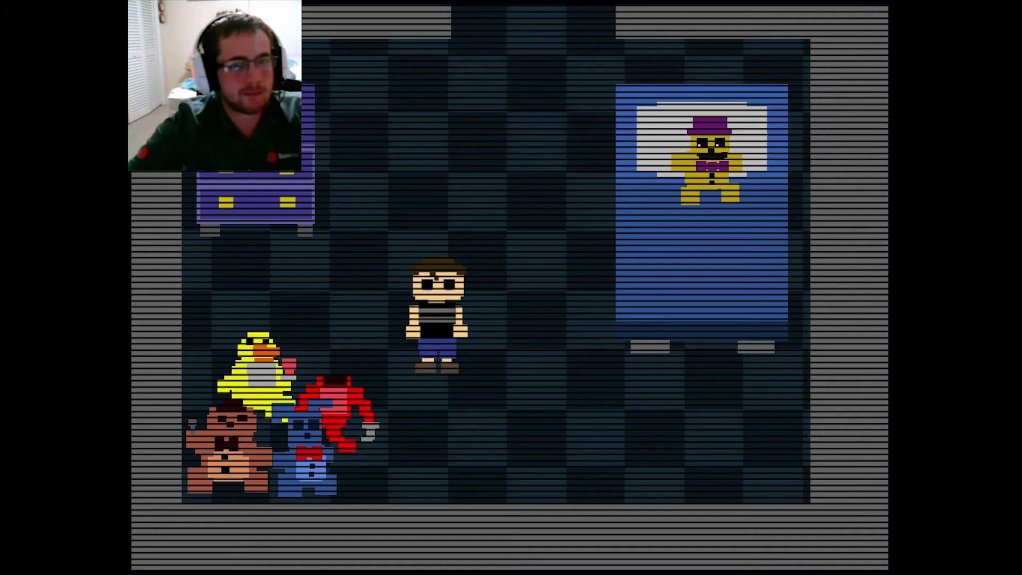
{"action": "key", "text": "Right"}
{"action": "key", "text": "Up"}
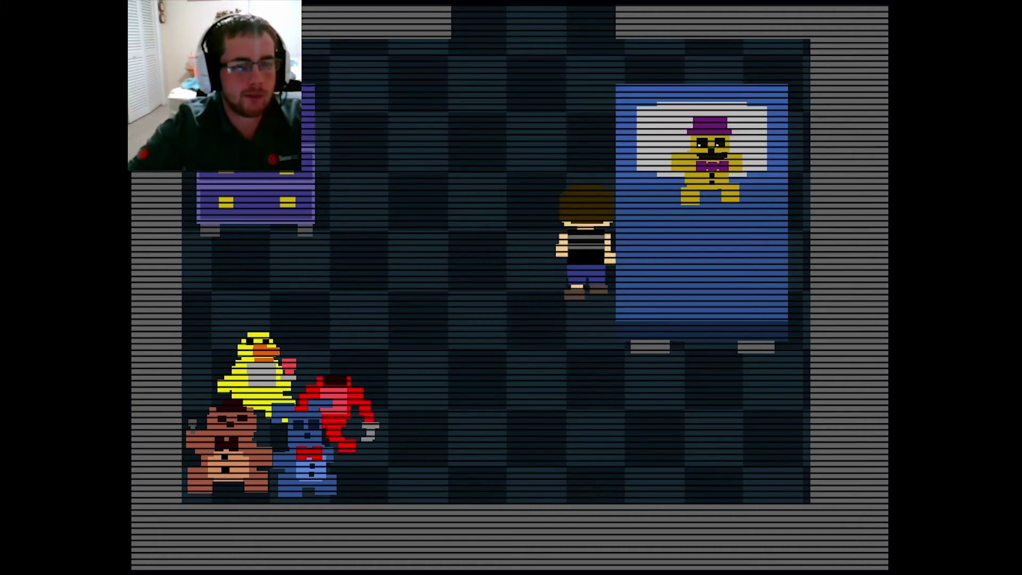
{"action": "key", "text": "Down"}
{"action": "key", "text": "Up"}
{"action": "key", "text": "Right"}
{"action": "key", "text": "Left"}
{"action": "key", "text": "Right"}
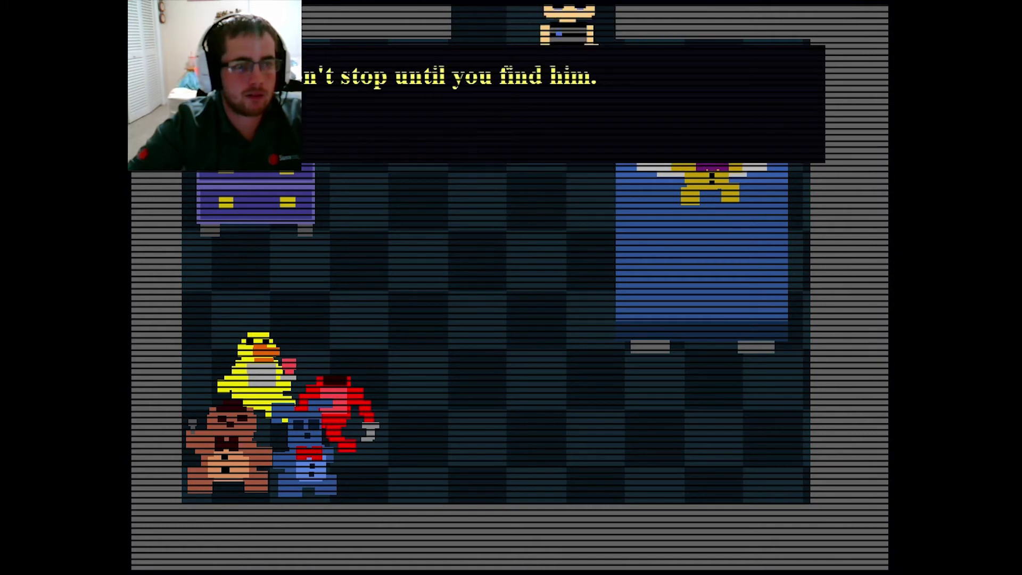
Step: Walk the child down beside the dresser and back to the top doorway
{"action": "key", "text": "Down"}
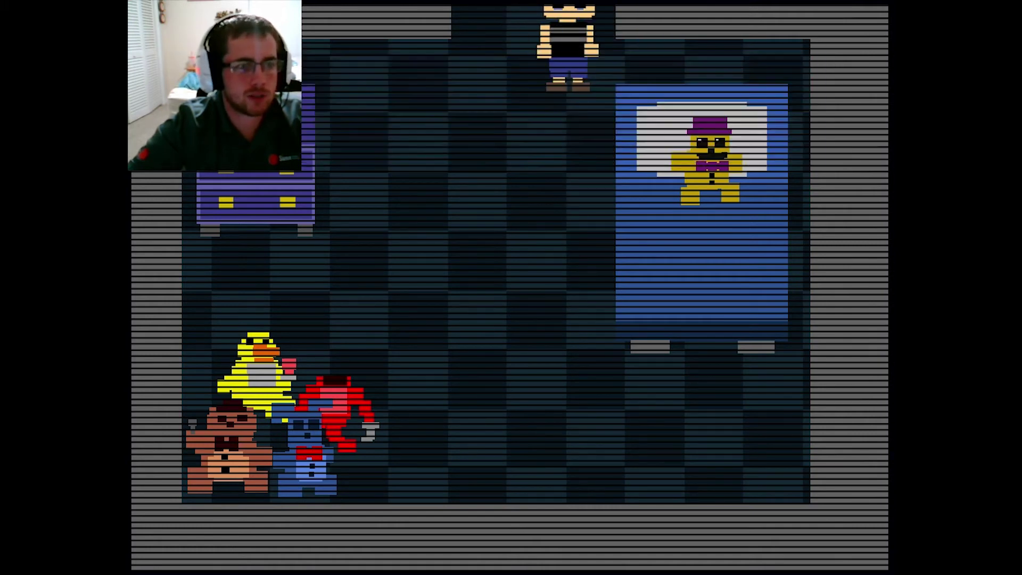
{"action": "key", "text": "Left"}
{"action": "key", "text": "Left"}
{"action": "key", "text": "Up"}
{"action": "key", "text": "Down"}
{"action": "key", "text": "Right"}
{"action": "key", "text": "Up"}
{"action": "key", "text": "Right"}
{"action": "key", "text": "Up"}
Step: Take the child through the doorway into the clock room and examine the clock
{"action": "key", "text": "Up"}
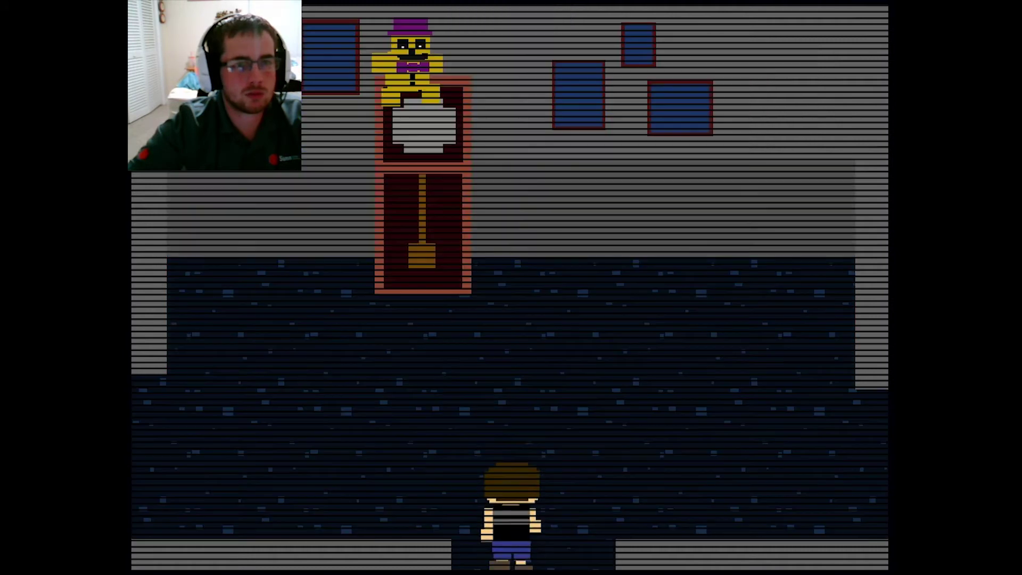
{"action": "key", "text": "Down"}
{"action": "key", "text": "Right"}
{"action": "key", "text": "Up"}
{"action": "key", "text": "Up"}
{"action": "key", "text": "Left"}
{"action": "key", "text": "Up"}
{"action": "key", "text": "Down"}
{"action": "key", "text": "Left"}
{"action": "key", "text": "Up"}
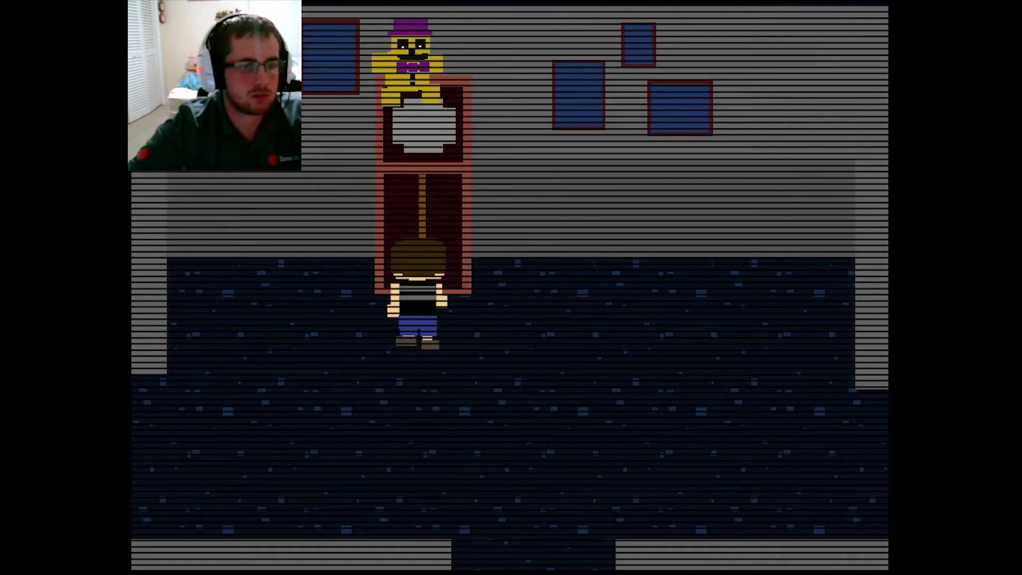
{"action": "key", "text": "Left"}
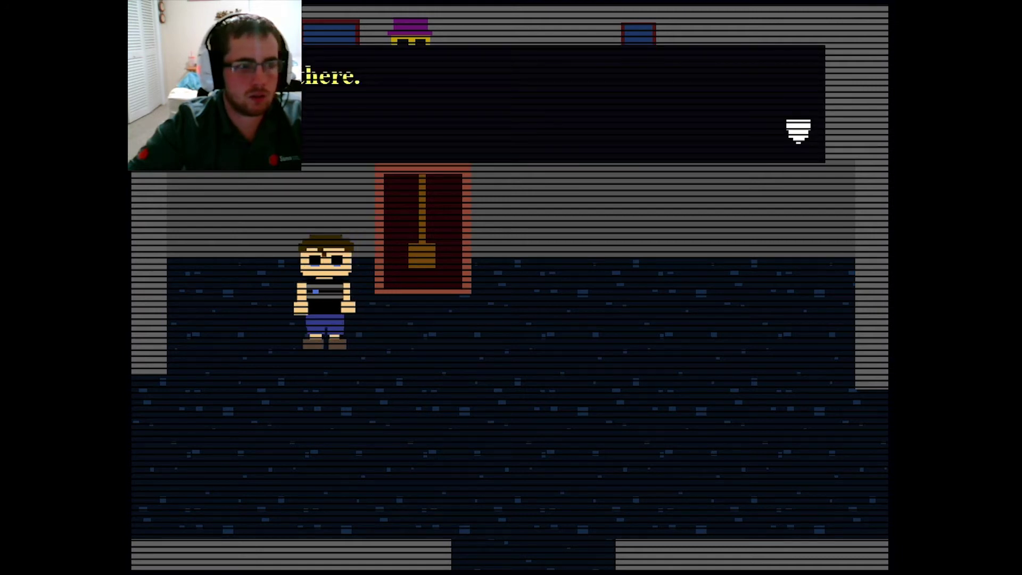
Step: Walk the child down the left wall, exit left into the couch room, and approach the couch
{"action": "key", "text": "Return"}
{"action": "key", "text": "Left"}
{"action": "key", "text": "Left"}
{"action": "key", "text": "Left"}
{"action": "key", "text": "Up"}
{"action": "key", "text": "Down"}
{"action": "key", "text": "Down"}
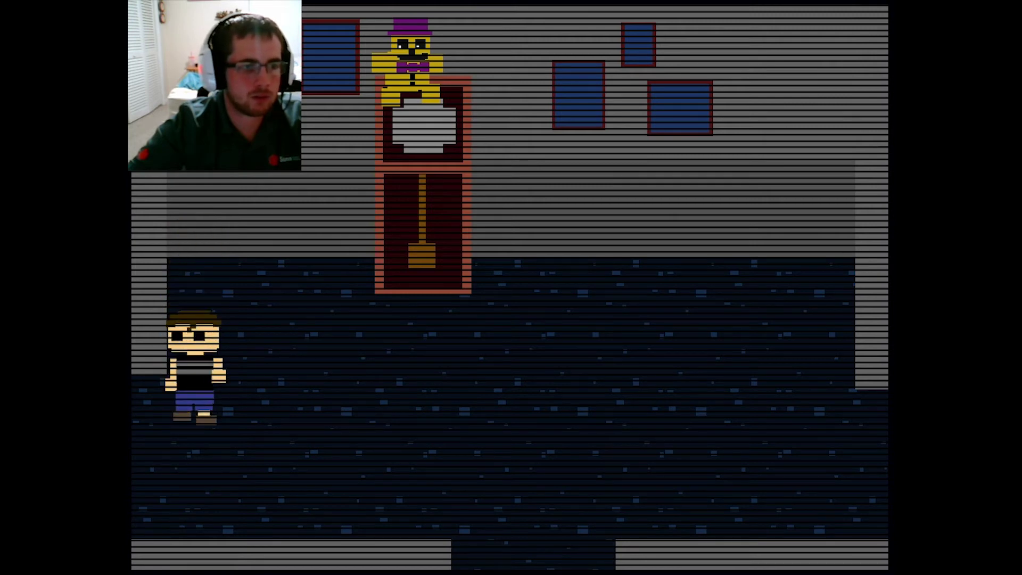
{"action": "key", "text": "Down"}
{"action": "key", "text": "Left"}
{"action": "key", "text": "Left"}
{"action": "key", "text": "Left"}
{"action": "key", "text": "Left"}
{"action": "key", "text": "Left"}
{"action": "key", "text": "Up"}
{"action": "key", "text": "Up"}
{"action": "key", "text": "Up"}
{"action": "key", "text": "Down"}
{"action": "key", "text": "Down"}
{"action": "key", "text": "Left"}
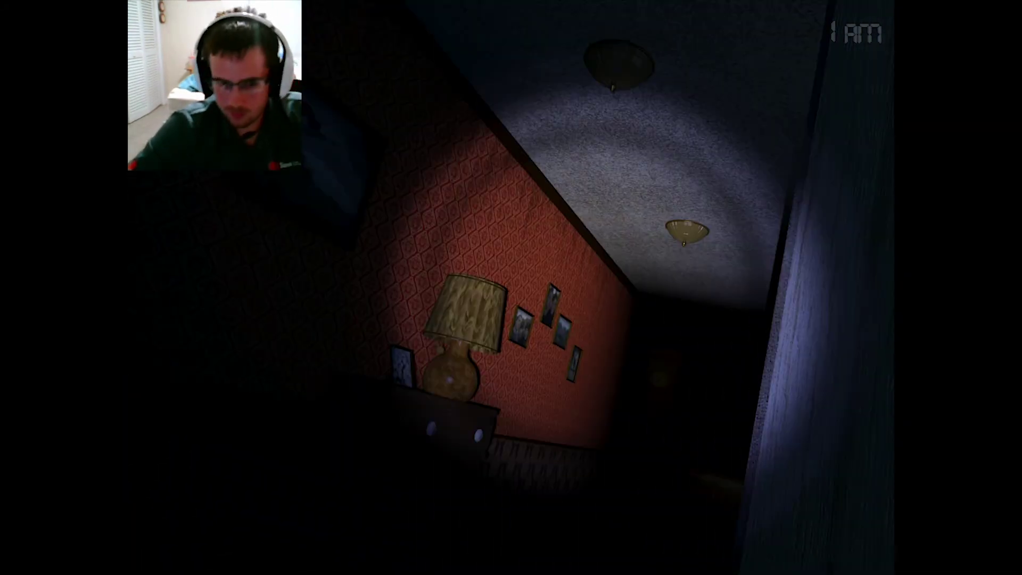
Step: Look down the hallway and at the closet, shining the flashlight into each
{"action": "key", "text": "s"}
{"action": "key", "text": "s"}
{"action": "key", "text": "shift"}
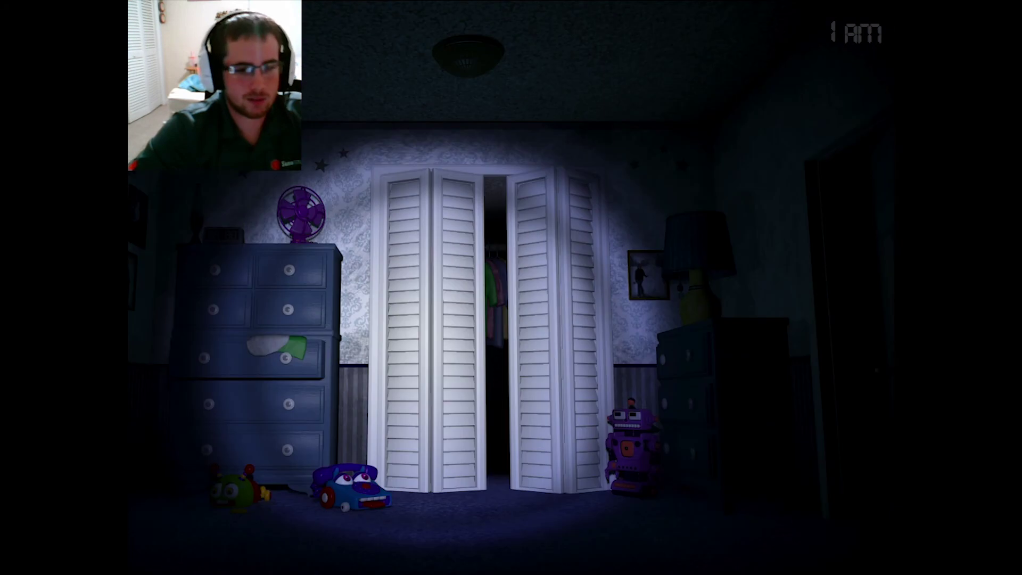
{"action": "key", "text": "s"}
{"action": "key", "text": "shift"}
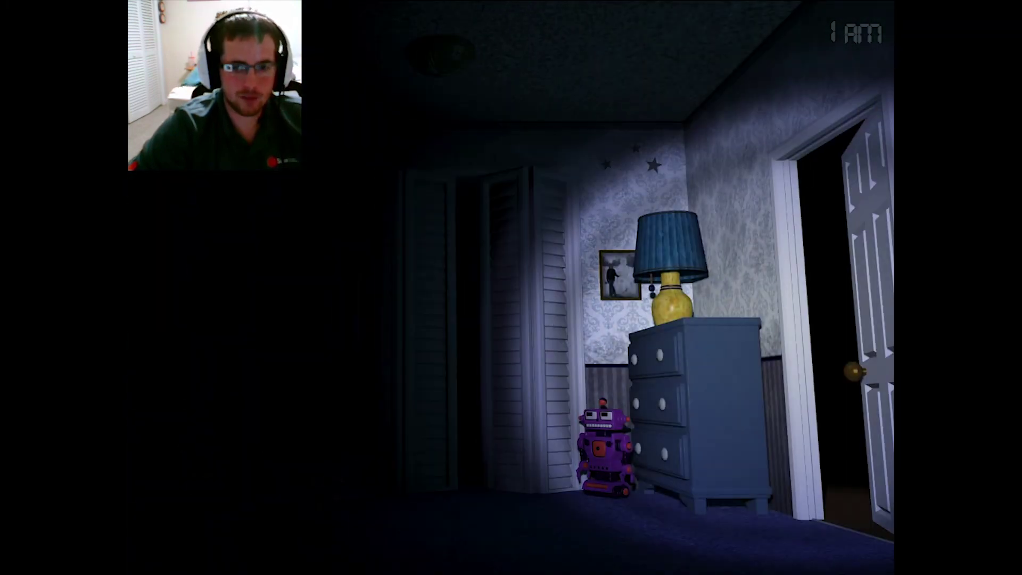
Step: Turn from the bedroom doorway to the bed and check the bed with the flashlight
{"action": "key", "text": "s"}
{"action": "key", "text": "shift"}
{"action": "key", "text": "s"}
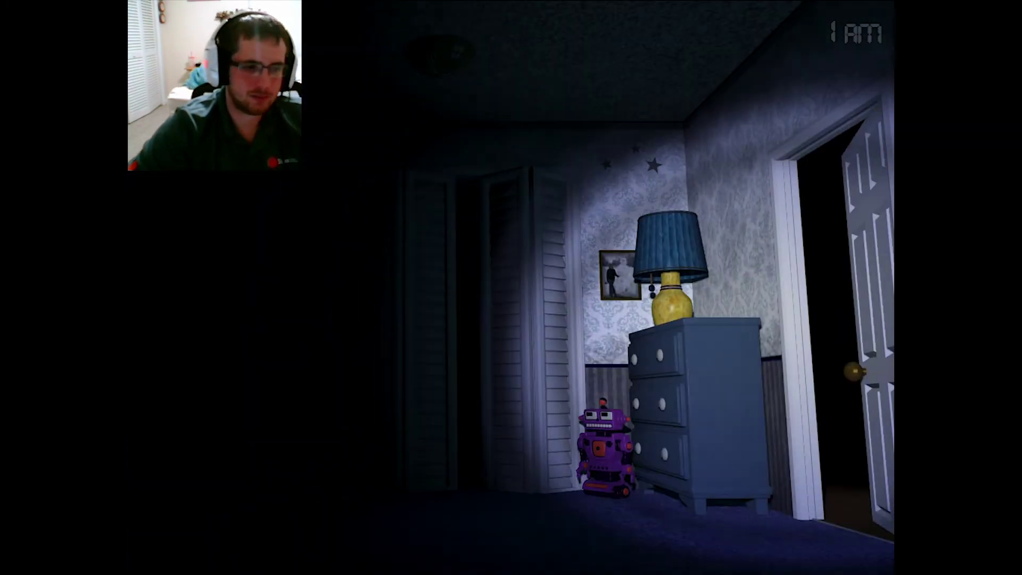